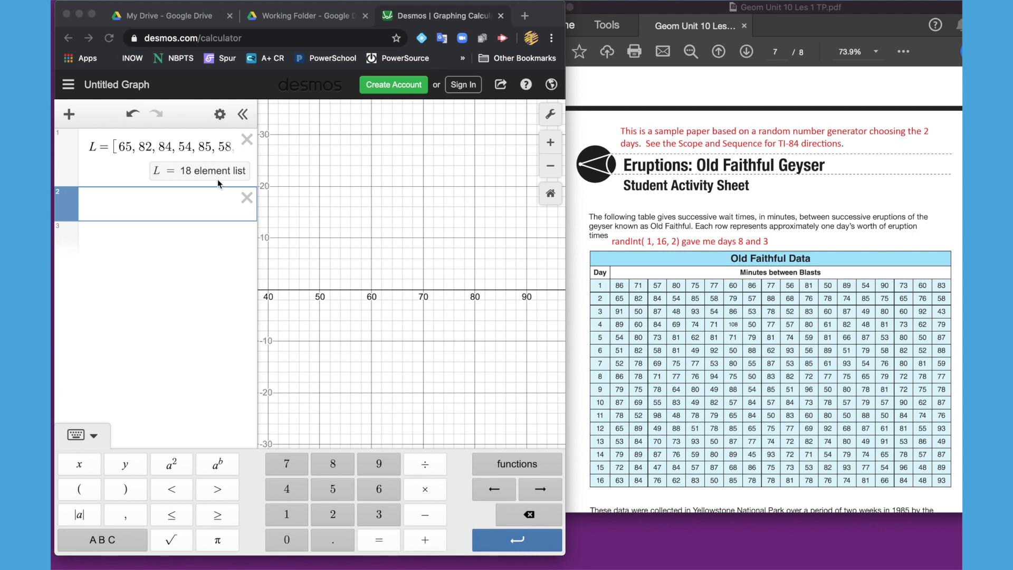
Step: Widen the calculator window and plot a histogram of list L in the second expression
{"action": "left_click_drag", "start_coordinate": [562, 262], "coordinate": [949, 255]}
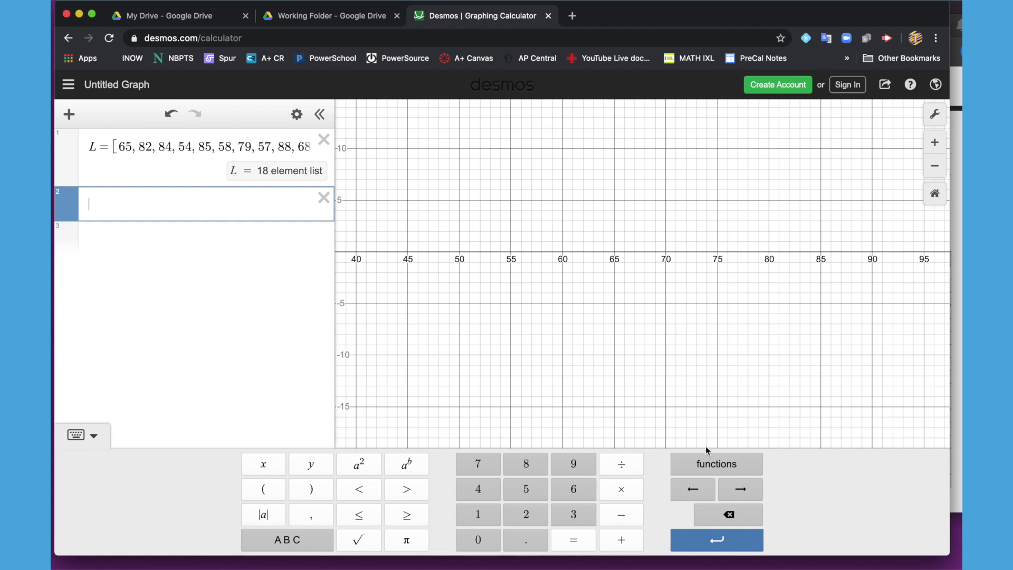
{"action": "left_click", "coordinate": [731, 467]}
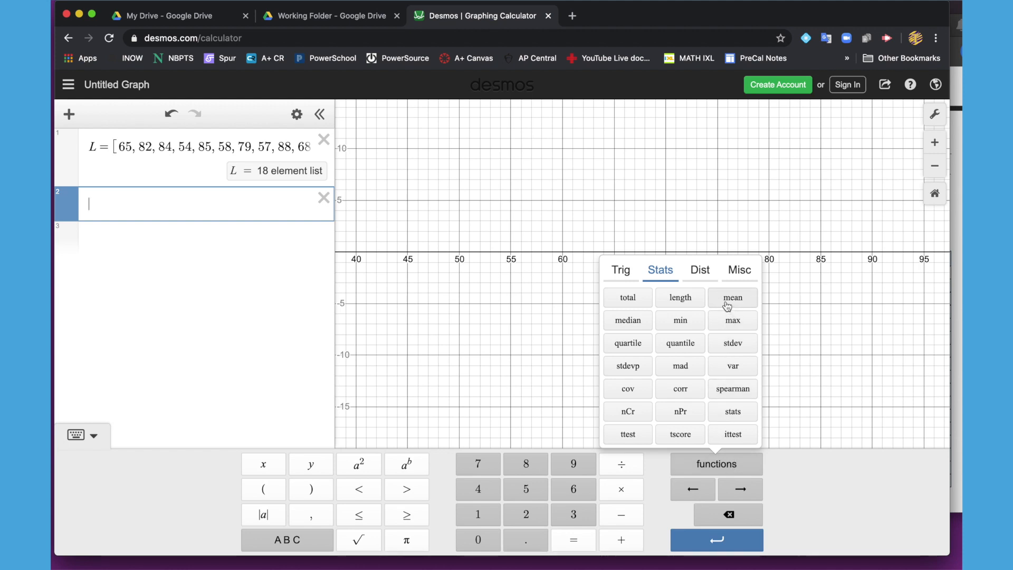
{"action": "left_click", "coordinate": [701, 272]}
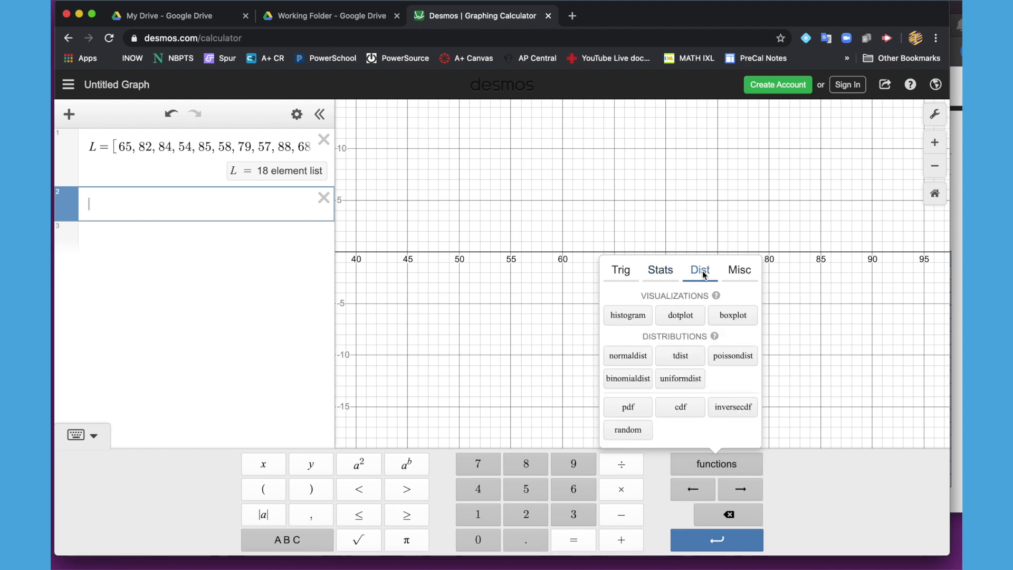
{"action": "left_click", "coordinate": [627, 316]}
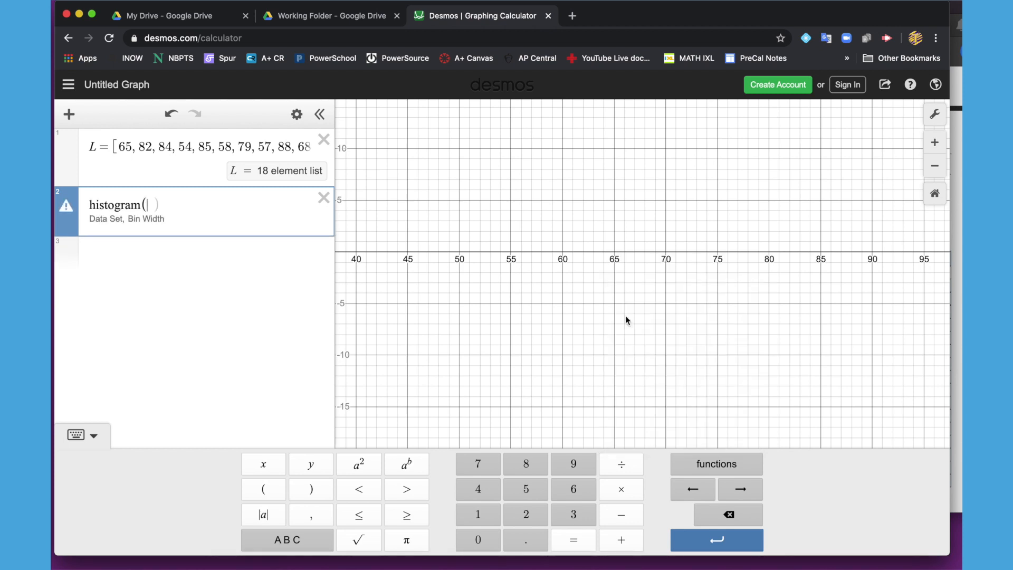
{"action": "type", "text": "L"}
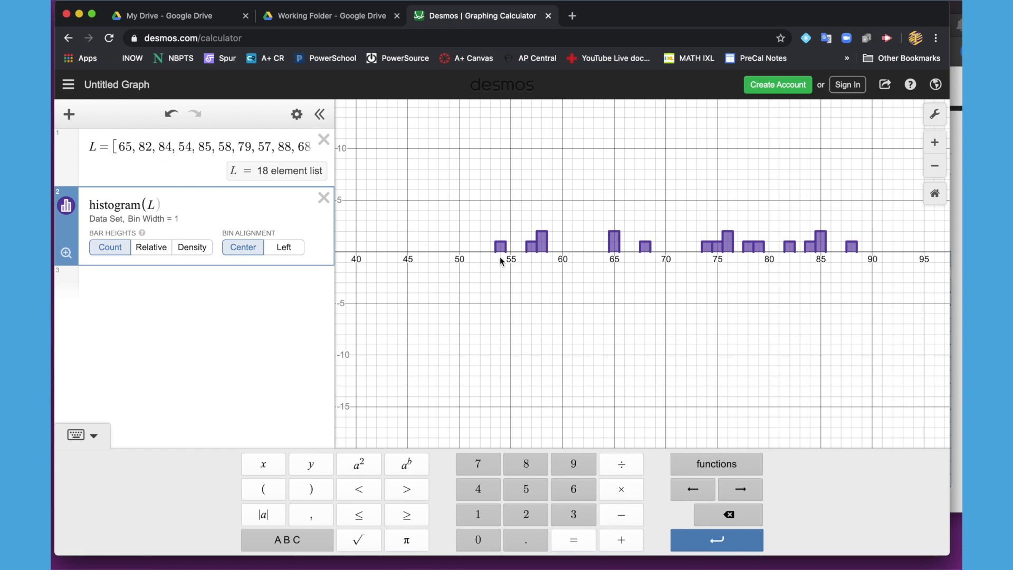
Step: Set the histogram's bin alignment to Left and its bin width to 4
{"action": "left_click", "coordinate": [289, 251]}
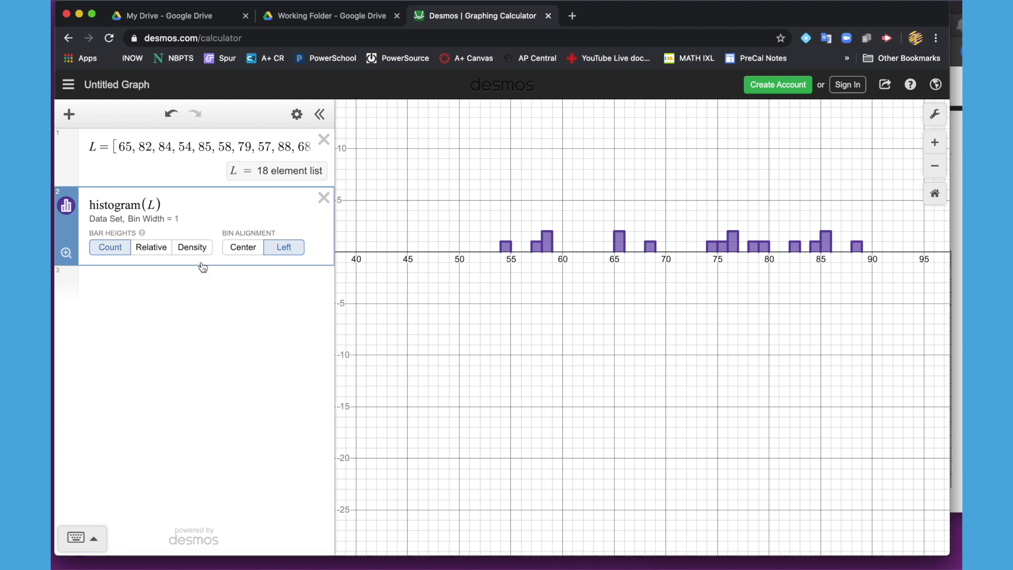
{"action": "left_click", "coordinate": [178, 219]}
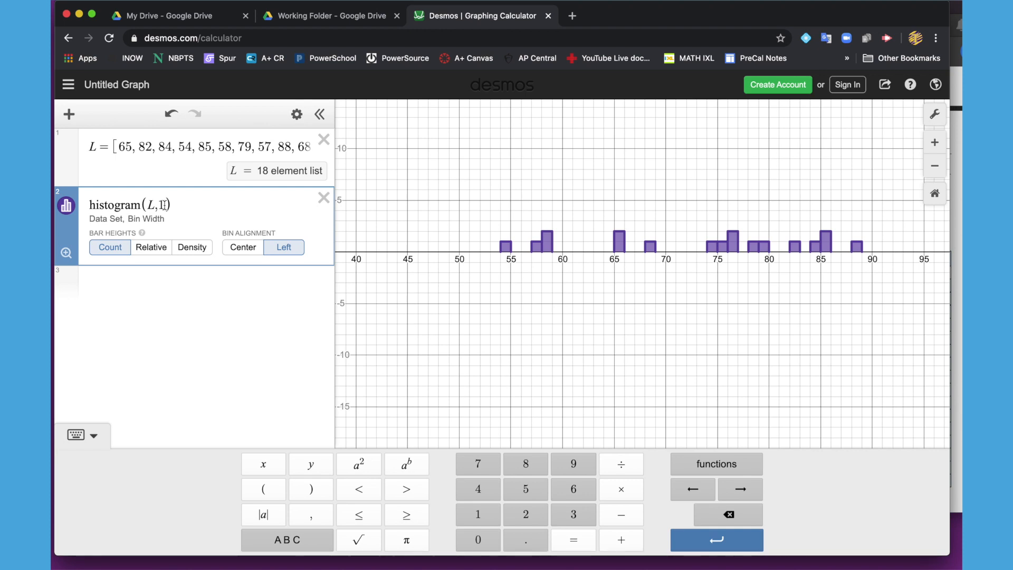
{"action": "double_click", "coordinate": [164, 205]}
{"action": "type", "text": "4"}
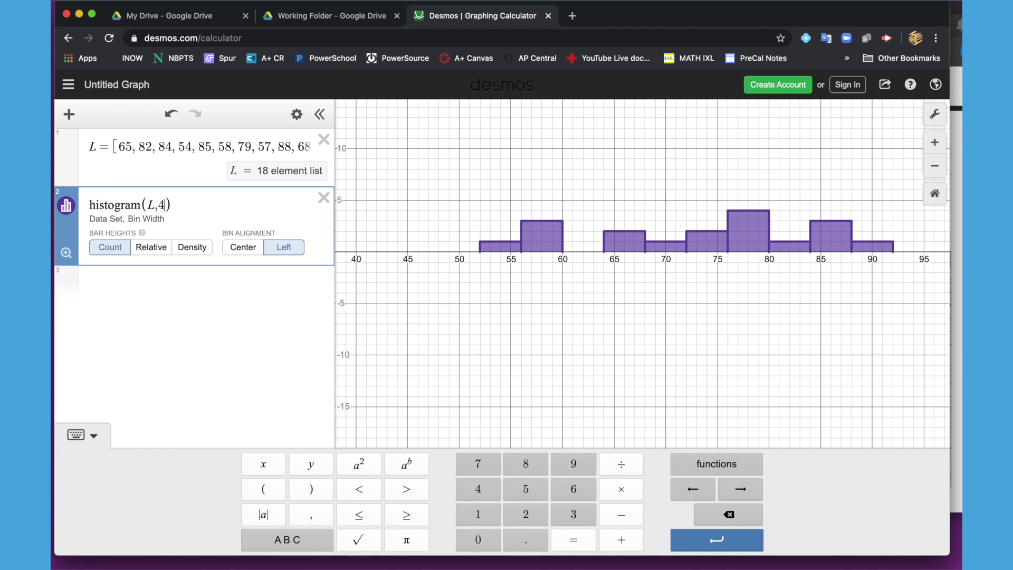
Step: Try a bin width of 6 for the histogram and restore the width to 4
{"action": "key", "text": "BackSpace"}
{"action": "type", "text": "6"}
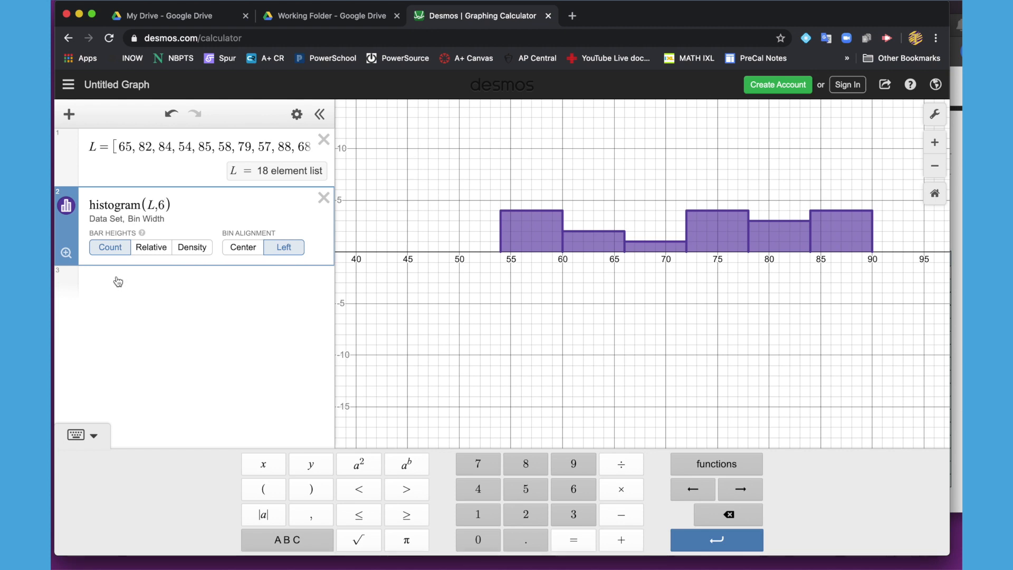
{"action": "key", "text": "BackSpace"}
{"action": "type", "text": "4"}
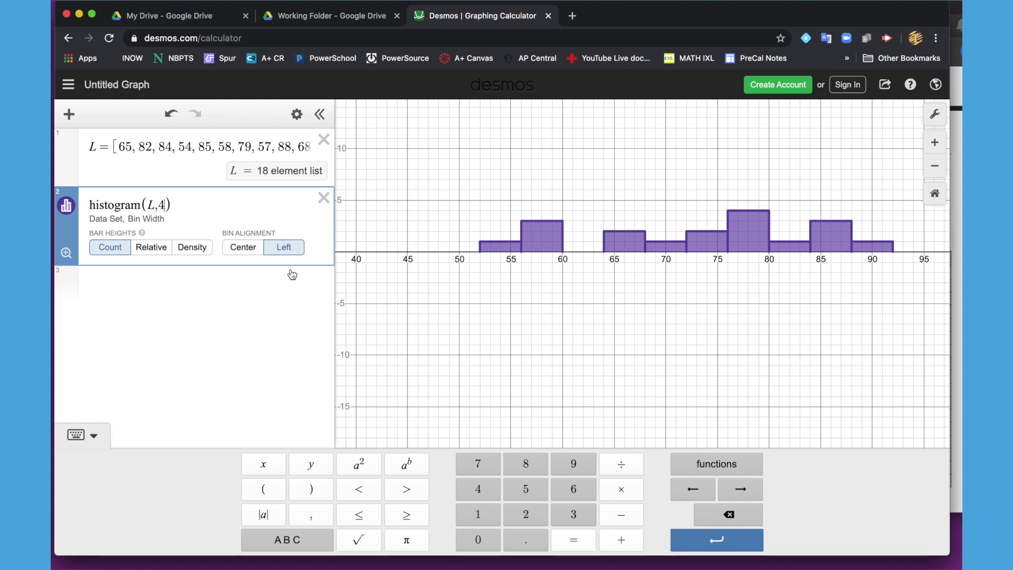
Step: Calculate the mean of list L in a new expression below the histogram
{"action": "left_click", "coordinate": [226, 276]}
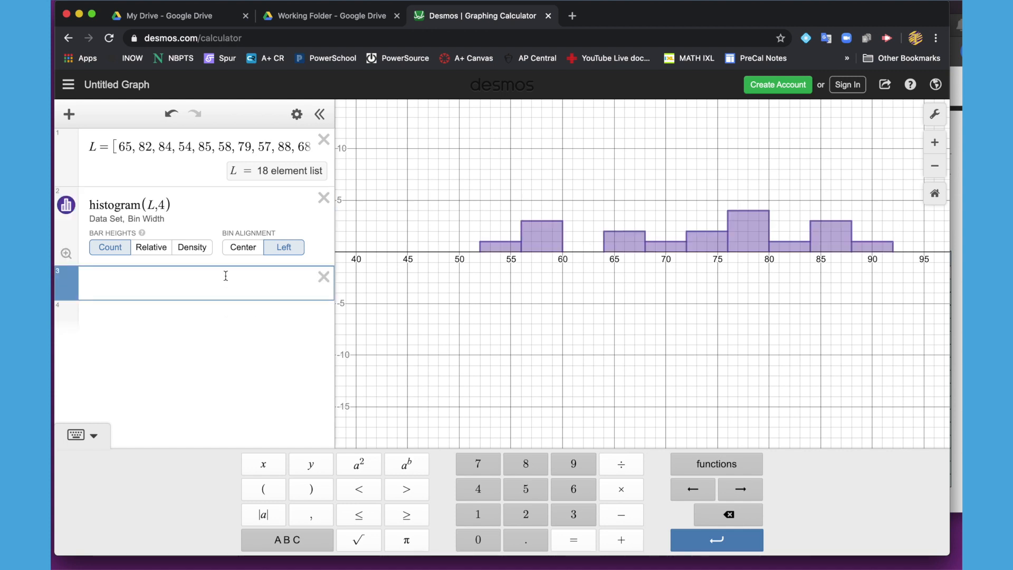
{"action": "left_click", "coordinate": [723, 465]}
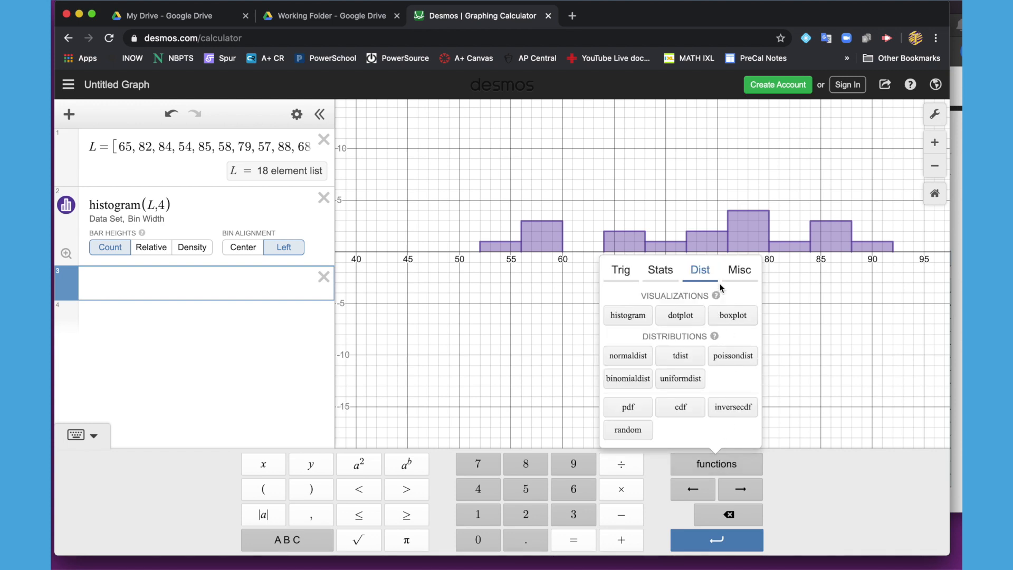
{"action": "left_click", "coordinate": [659, 271]}
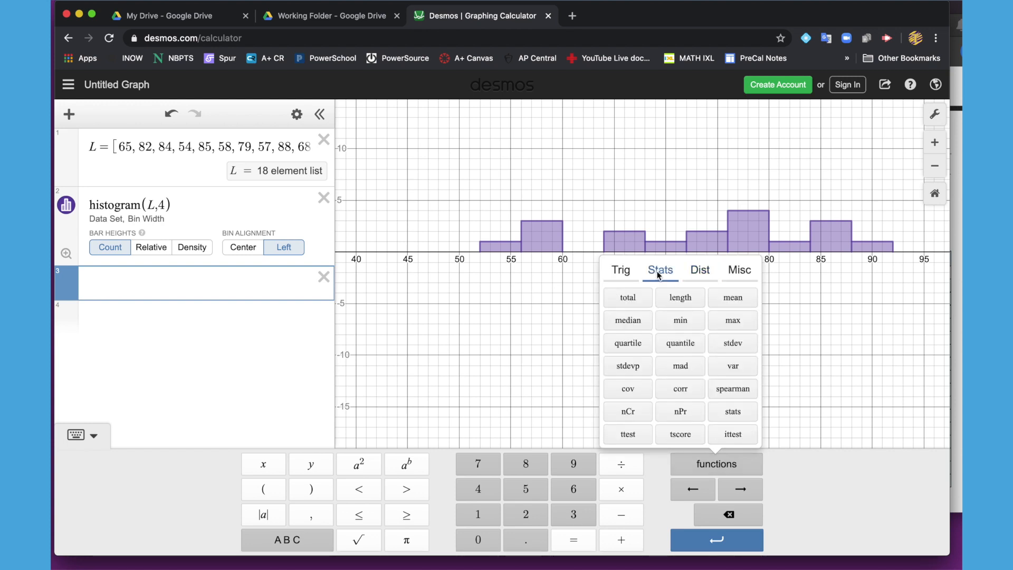
{"action": "left_click", "coordinate": [733, 298]}
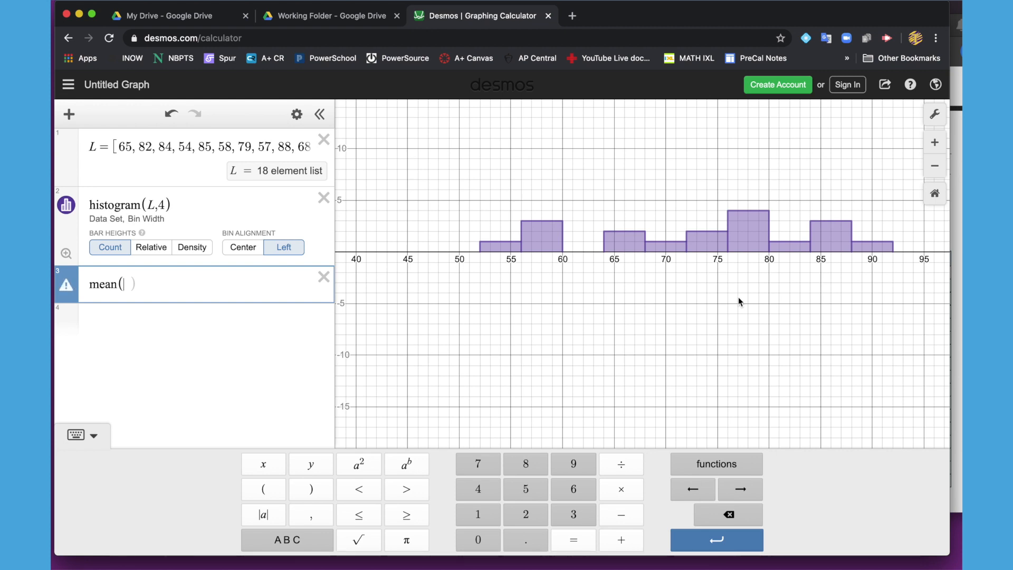
{"action": "type", "text": "L"}
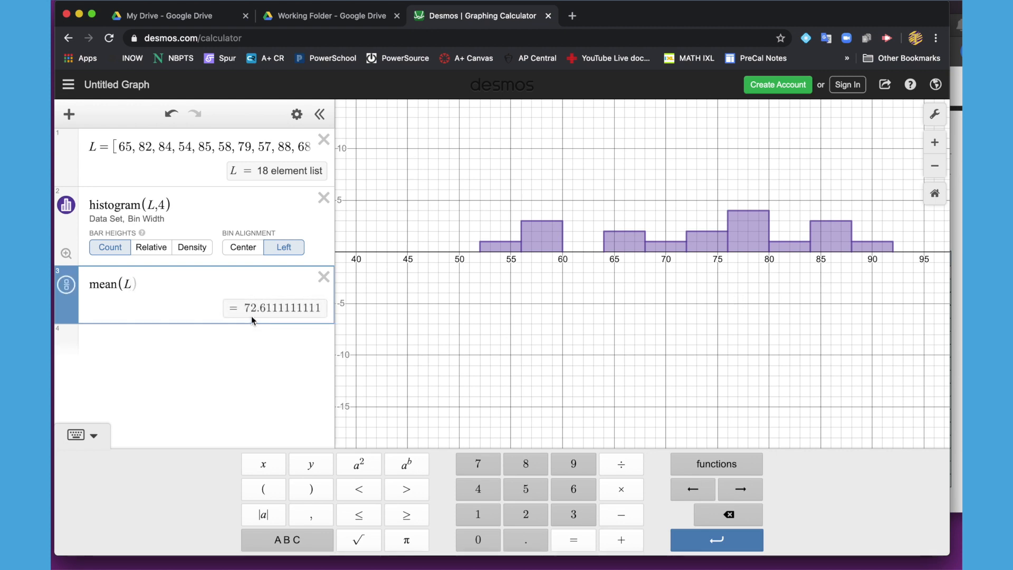
Step: Mark the mean on the graph with the vertical line x = 72.6111
{"action": "left_click", "coordinate": [239, 333]}
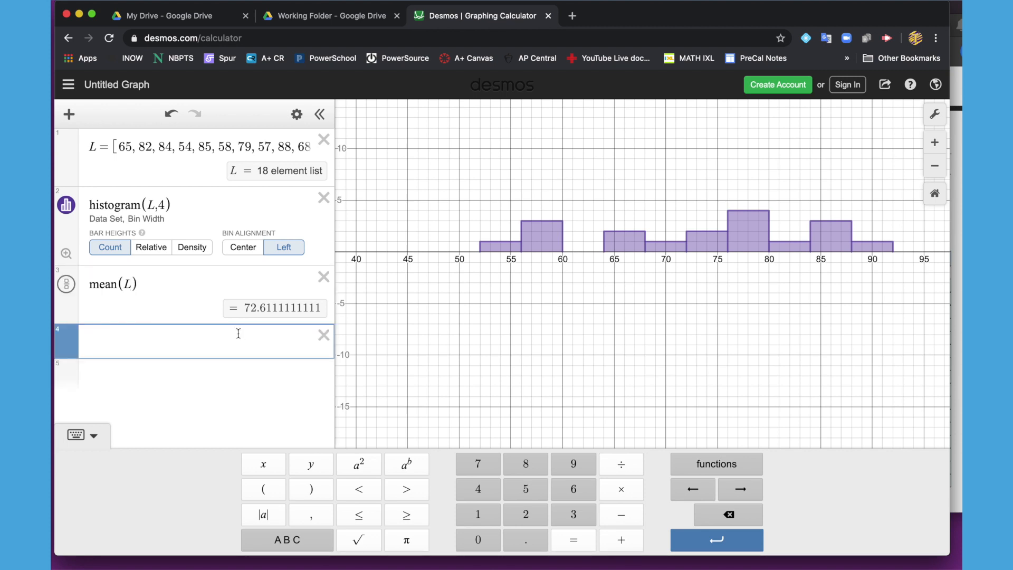
{"action": "type", "text": "x=72."}
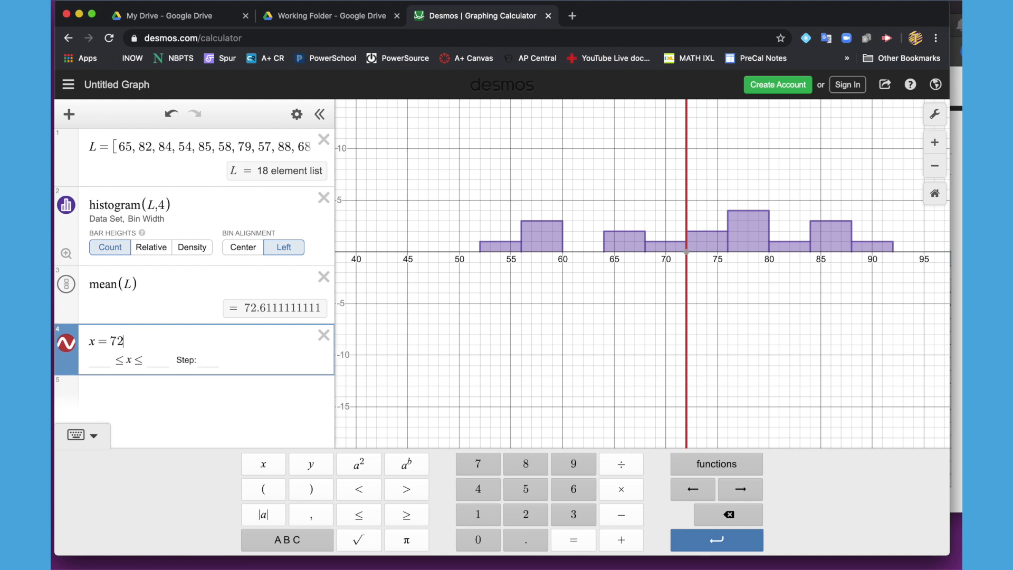
{"action": "type", "text": "6111"}
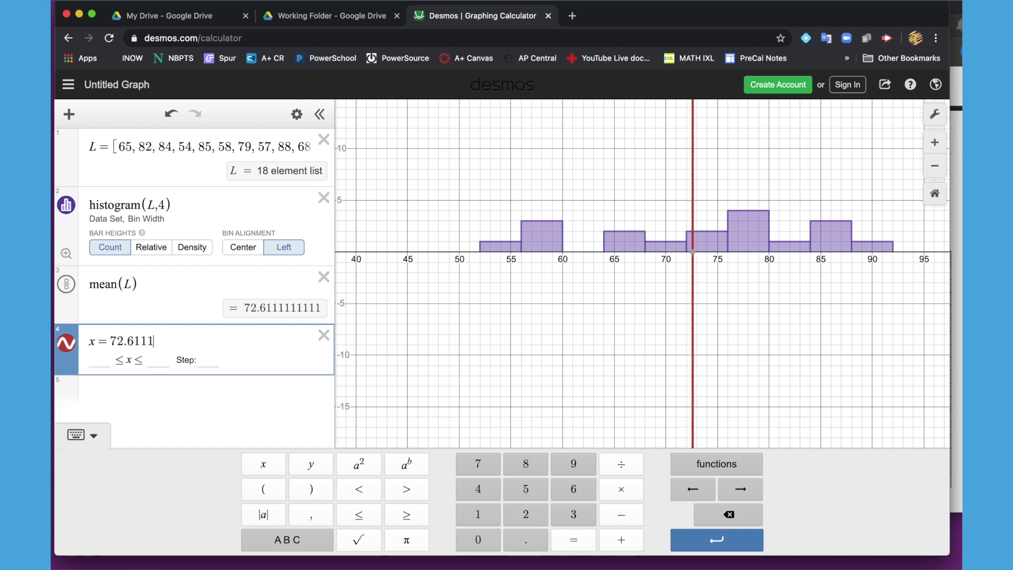
{"action": "key", "text": "Return"}
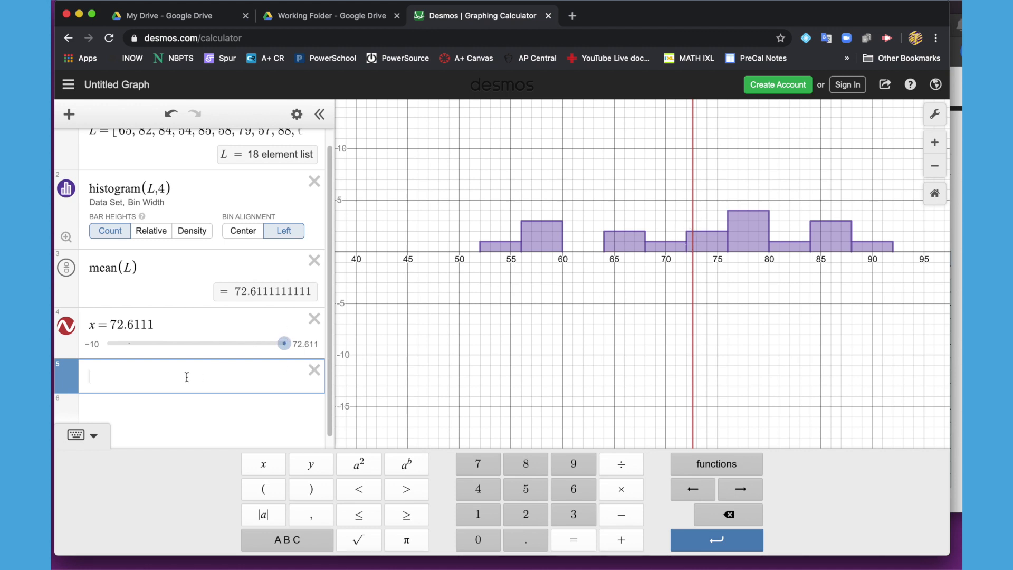
Step: Calculate the standard deviation of list L with stdev in the empty fifth expression
{"action": "left_click", "coordinate": [707, 467]}
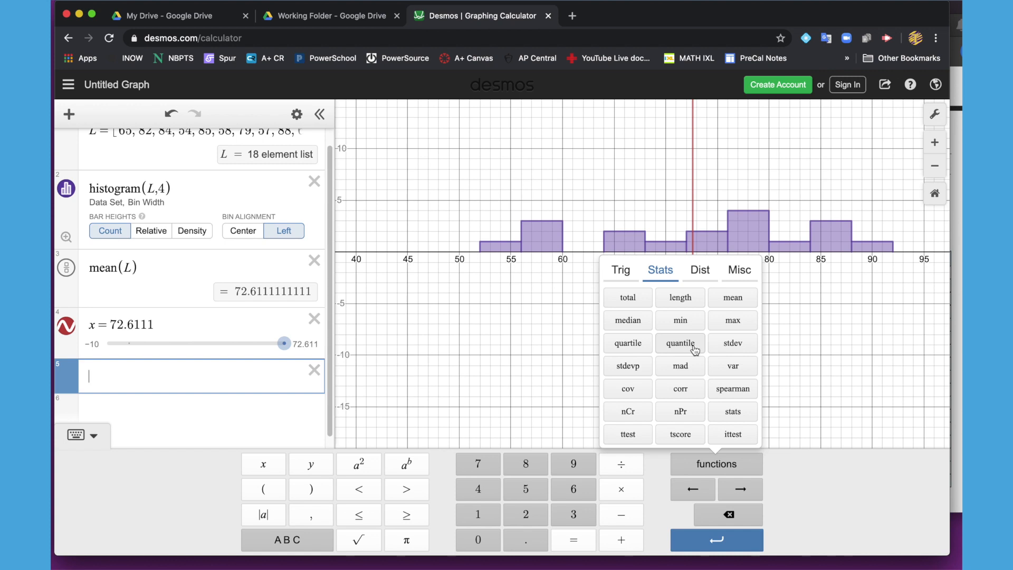
{"action": "left_click", "coordinate": [732, 342]}
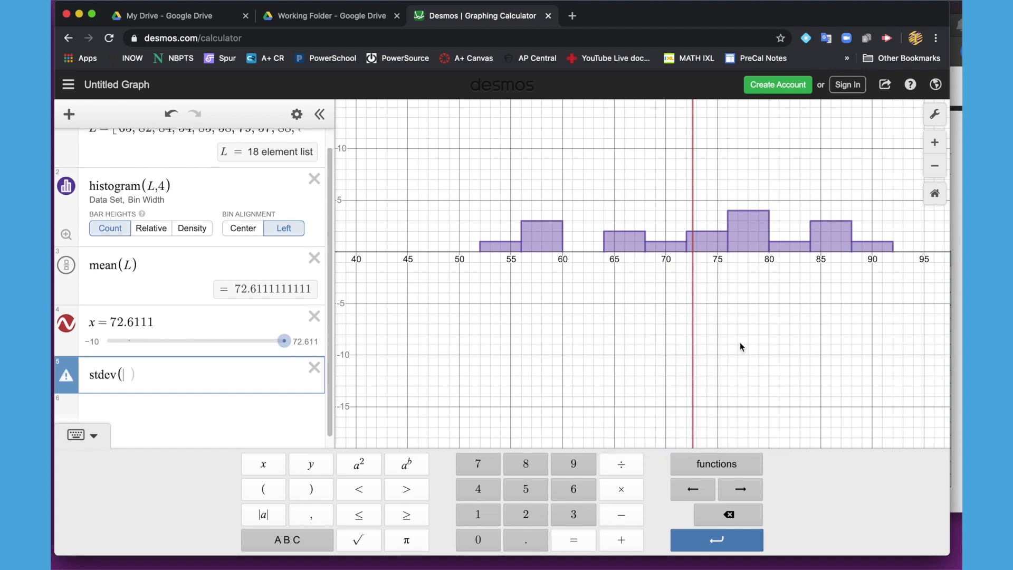
{"action": "type", "text": "L"}
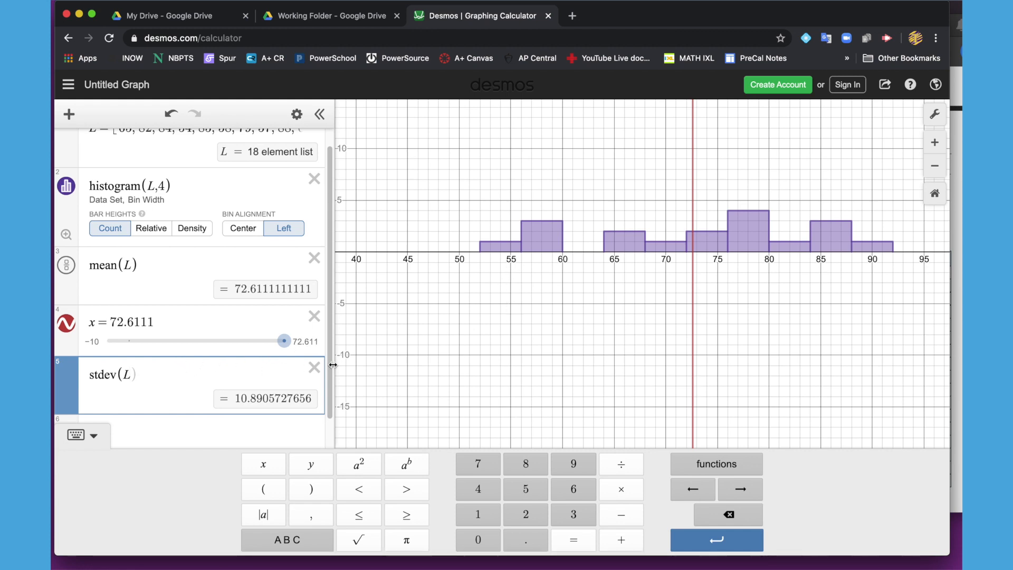
Step: Calculate the mean absolute deviation of list L with mad in a new expression
{"action": "scroll", "coordinate": [314, 369], "scroll_direction": "down", "scroll_amount": 1}
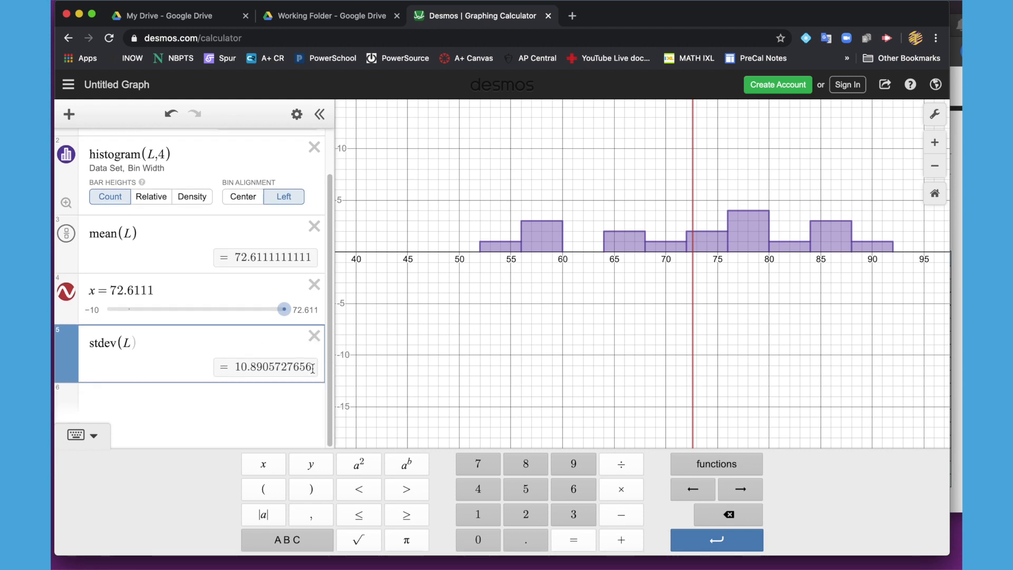
{"action": "left_click", "coordinate": [300, 397]}
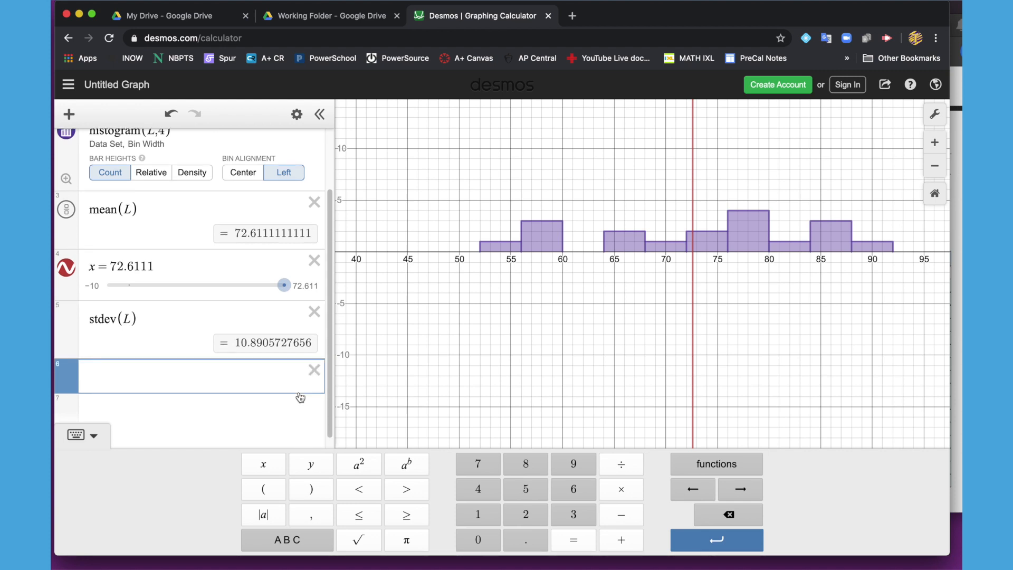
{"action": "left_click", "coordinate": [713, 465]}
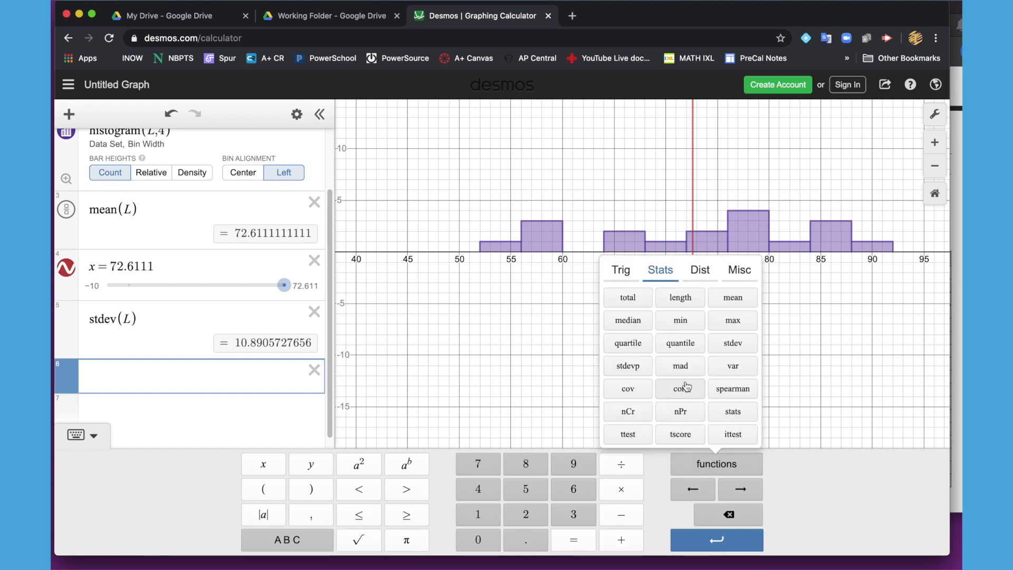
{"action": "left_click", "coordinate": [680, 367]}
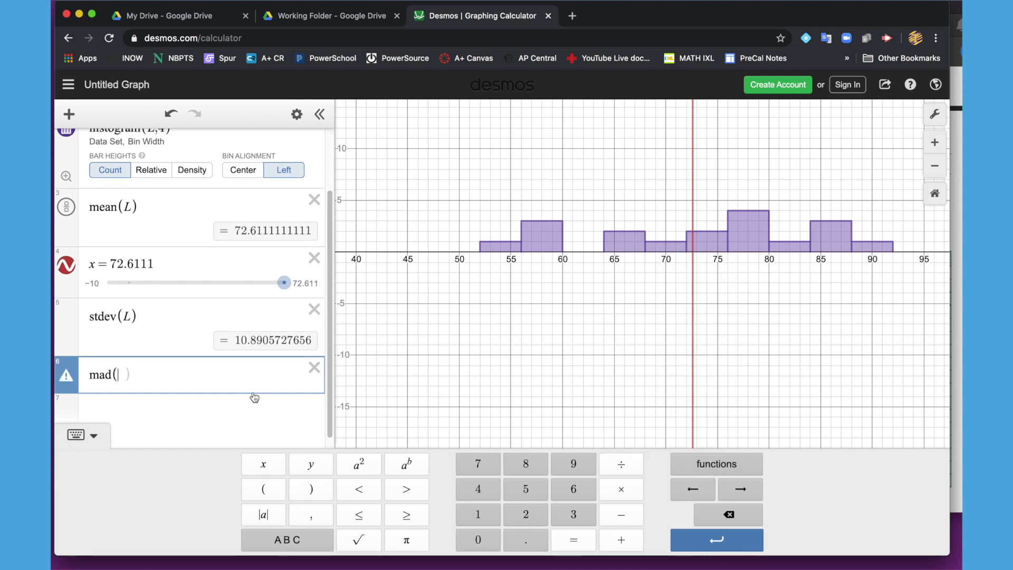
{"action": "type", "text": "L"}
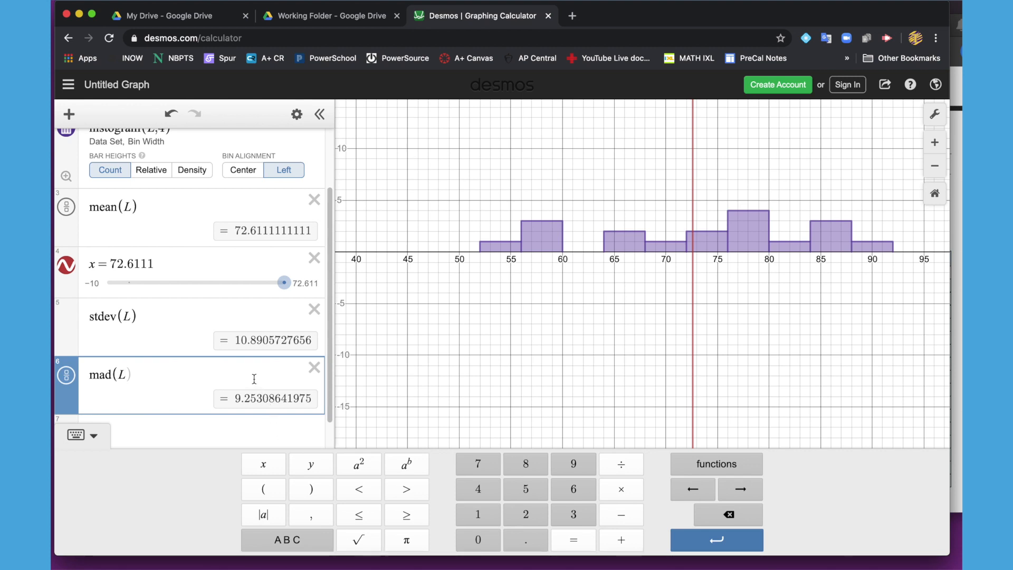
Step: Add a dot plot of list L in a new expression below the mean absolute deviation
{"action": "scroll", "coordinate": [253, 379], "scroll_direction": "down", "scroll_amount": 2}
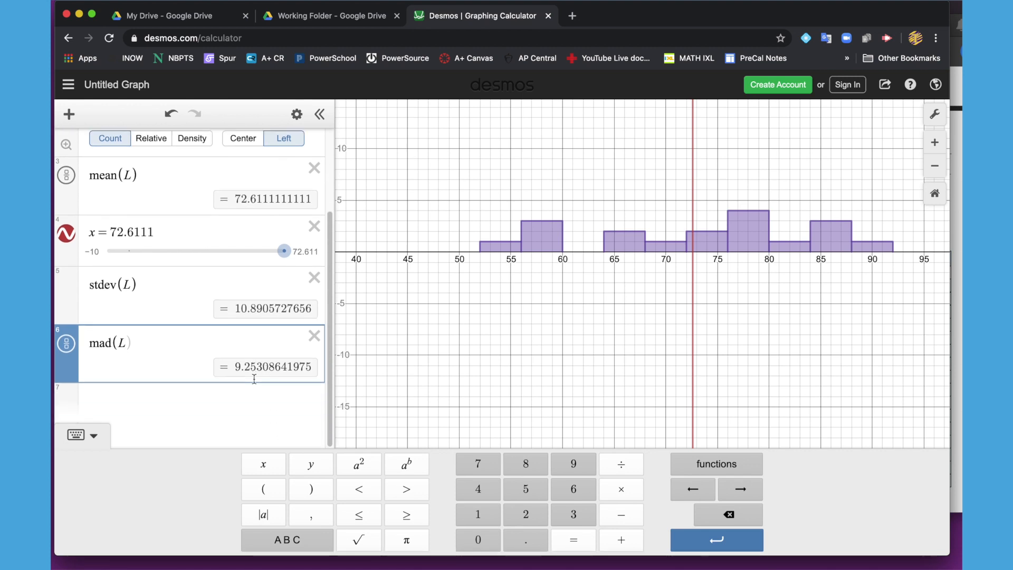
{"action": "left_click", "coordinate": [224, 399]}
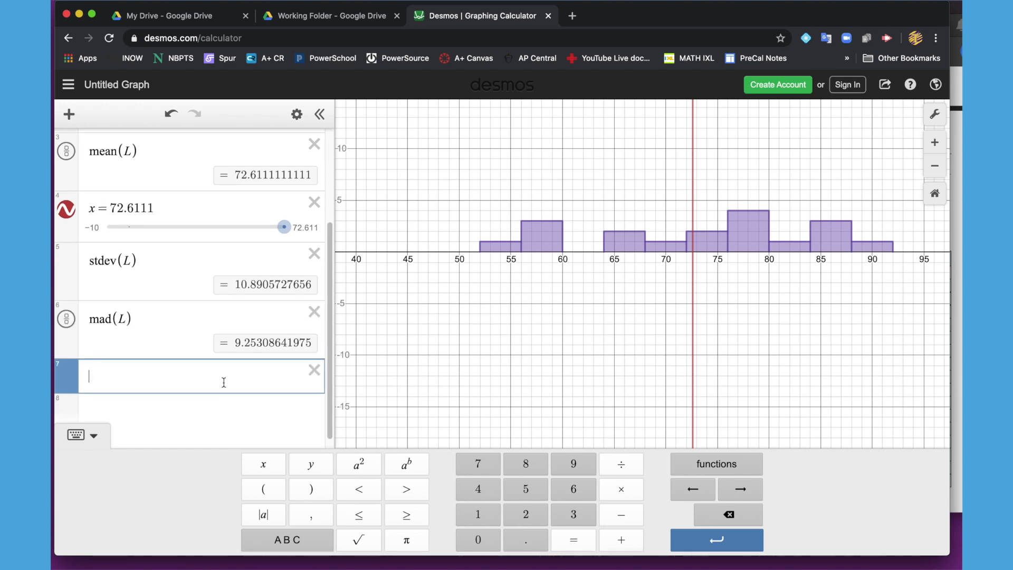
{"action": "left_click", "coordinate": [729, 463]}
{"action": "left_click", "coordinate": [701, 274]}
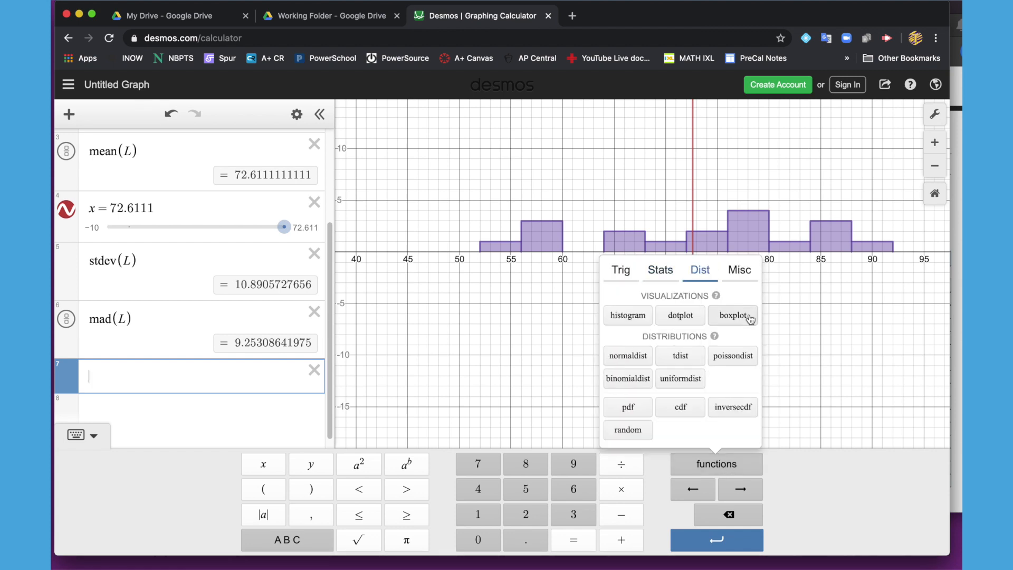
{"action": "left_click", "coordinate": [680, 315]}
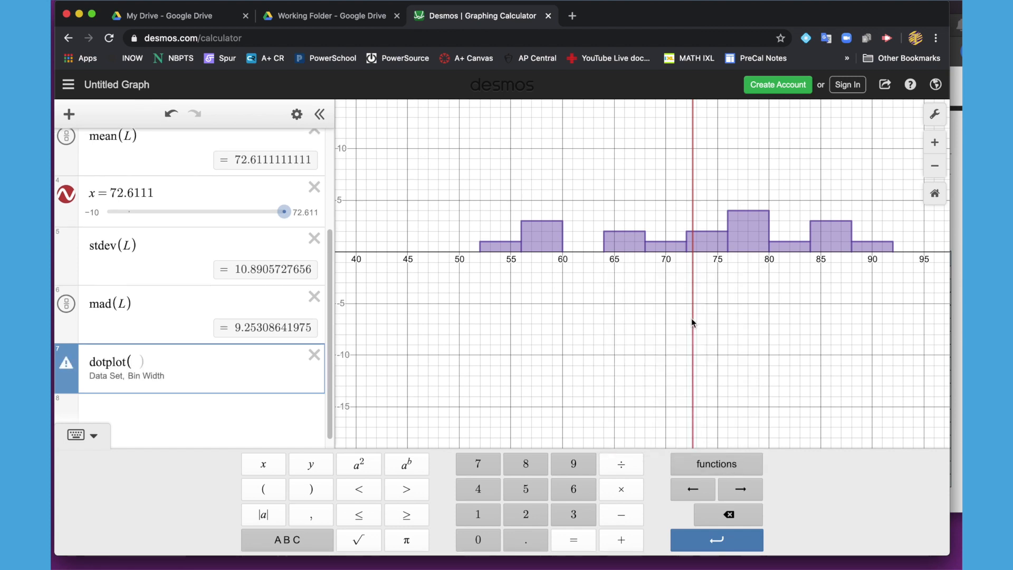
{"action": "key", "text": "Return"}
{"action": "type", "text": "l"}
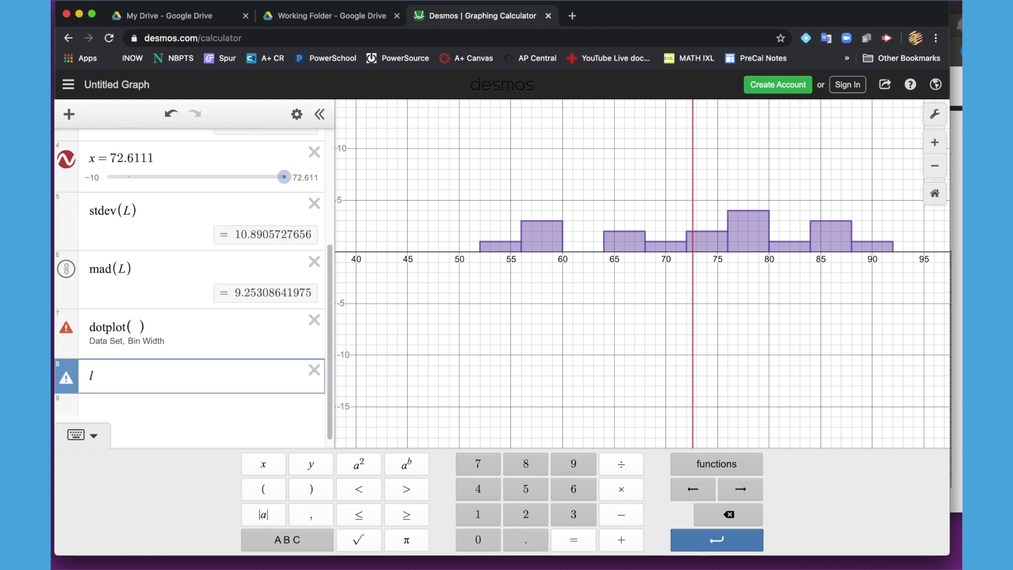
{"action": "key", "text": "BackSpace"}
{"action": "left_click", "coordinate": [136, 332]}
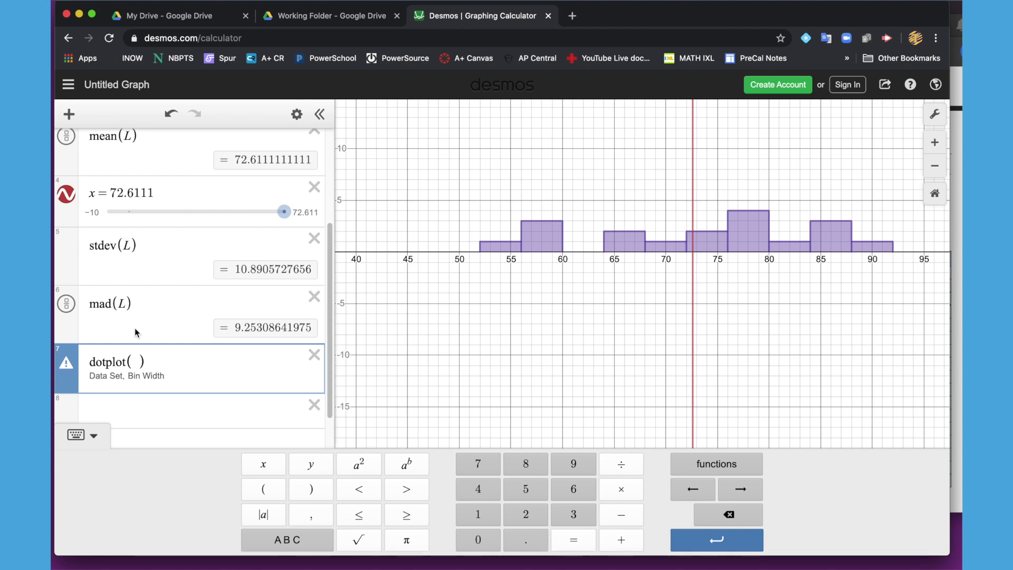
{"action": "type", "text": "L"}
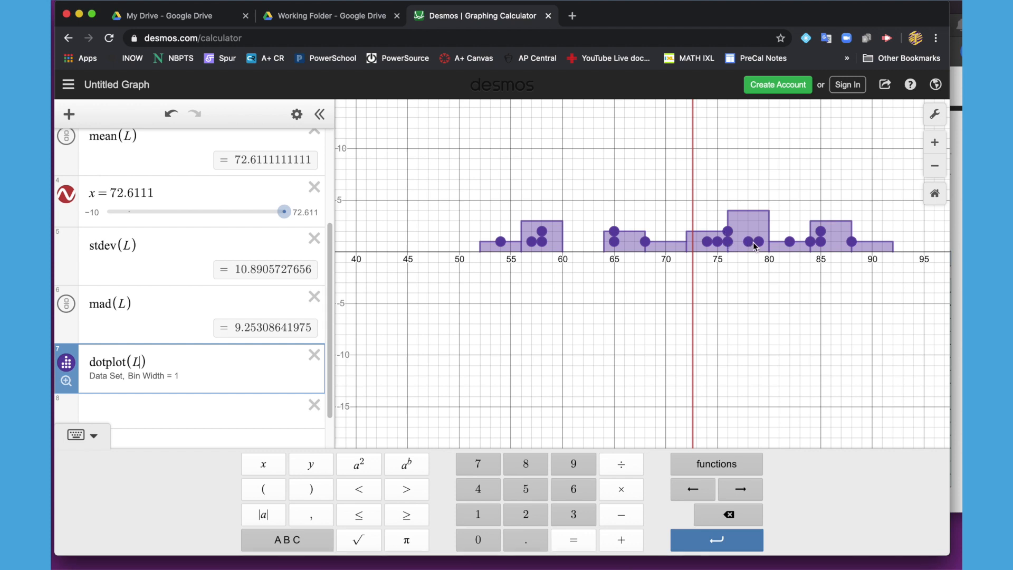
{"action": "left_click_drag", "start_coordinate": [330, 240], "coordinate": [329, 148]}
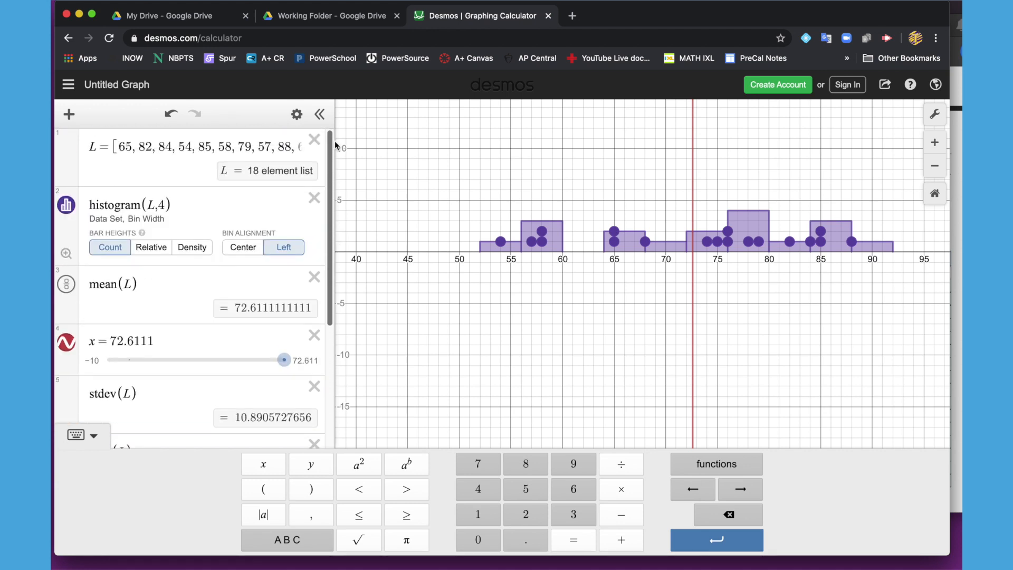
Step: Set the bin width of the histogram of list L to 6
{"action": "left_click", "coordinate": [163, 205]}
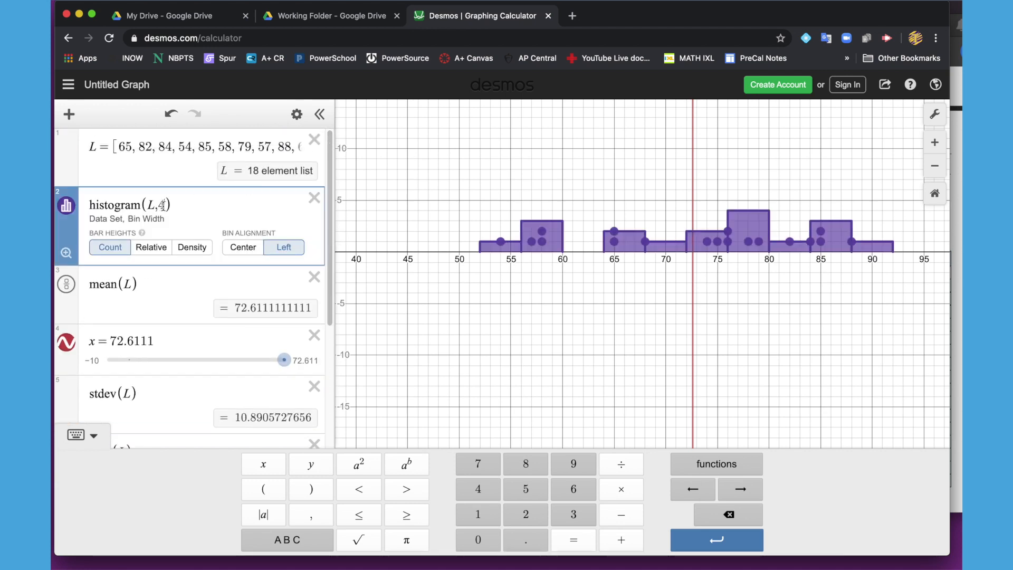
{"action": "key", "text": "BackSpace"}
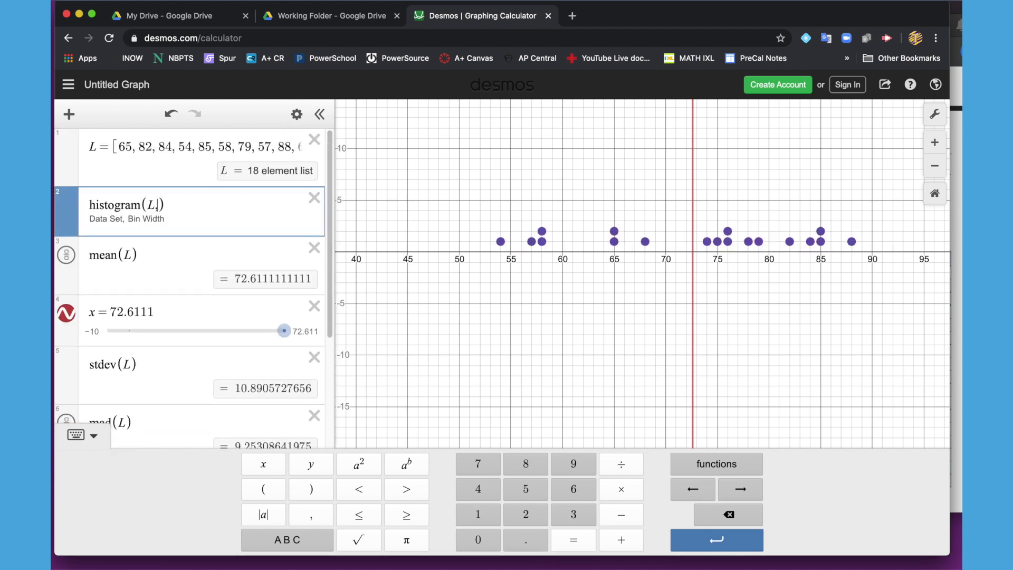
{"action": "type", "text": "6"}
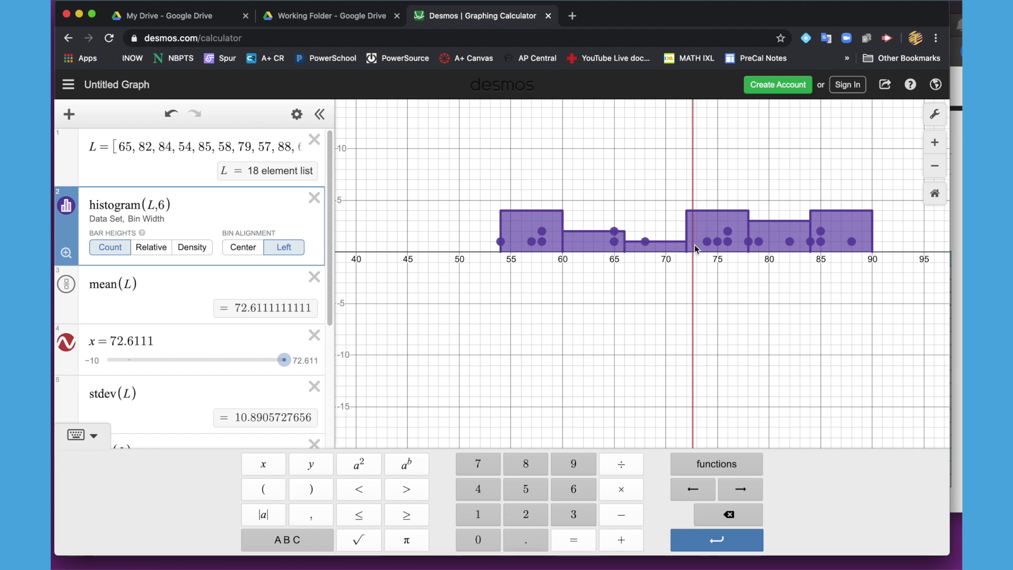
Step: Return the histogram of list L to a bin width of 4
{"action": "left_click", "coordinate": [163, 208]}
{"action": "key", "text": "BackSpace"}
{"action": "type", "text": "4"}
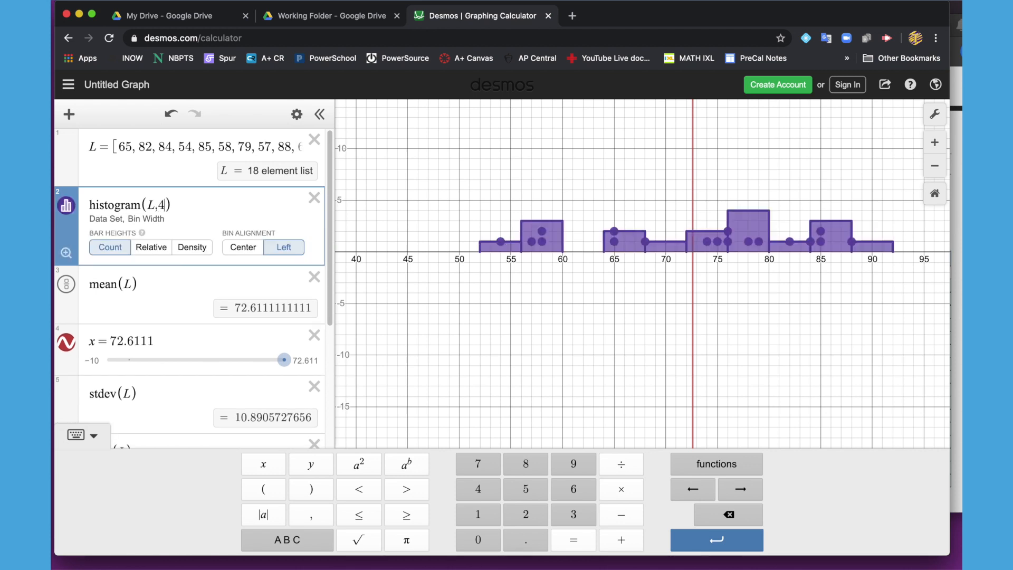
{"action": "left_click", "coordinate": [426, 332]}
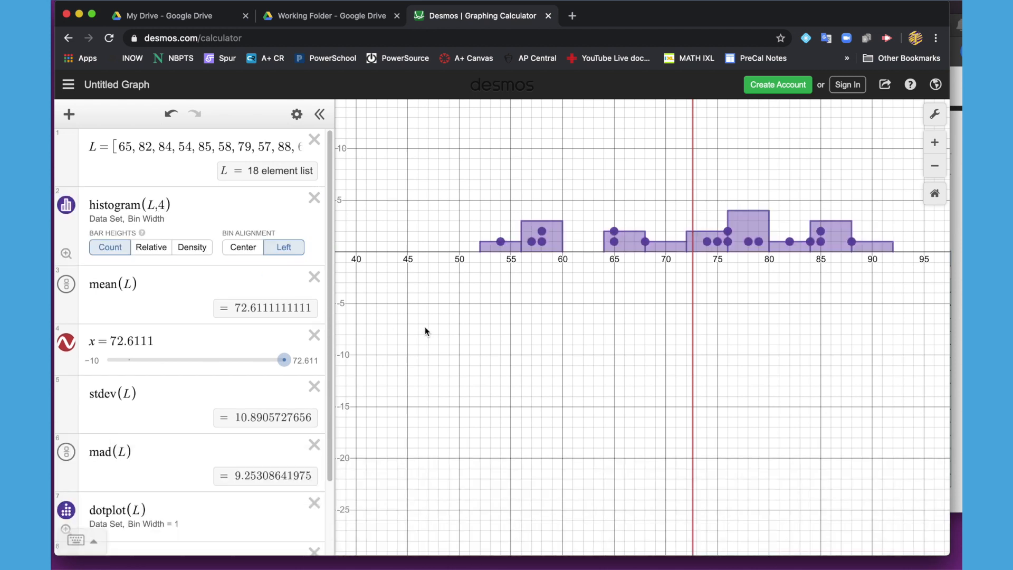
{"action": "scroll", "coordinate": [423, 341], "scroll_direction": "down", "scroll_amount": 3}
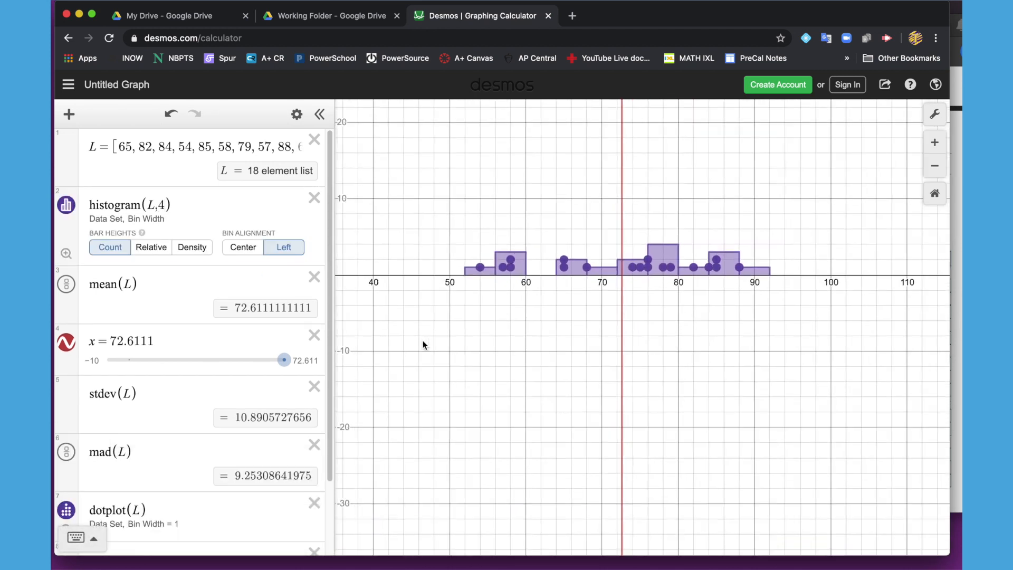
{"action": "scroll", "coordinate": [422, 337], "scroll_direction": "up", "scroll_amount": 1}
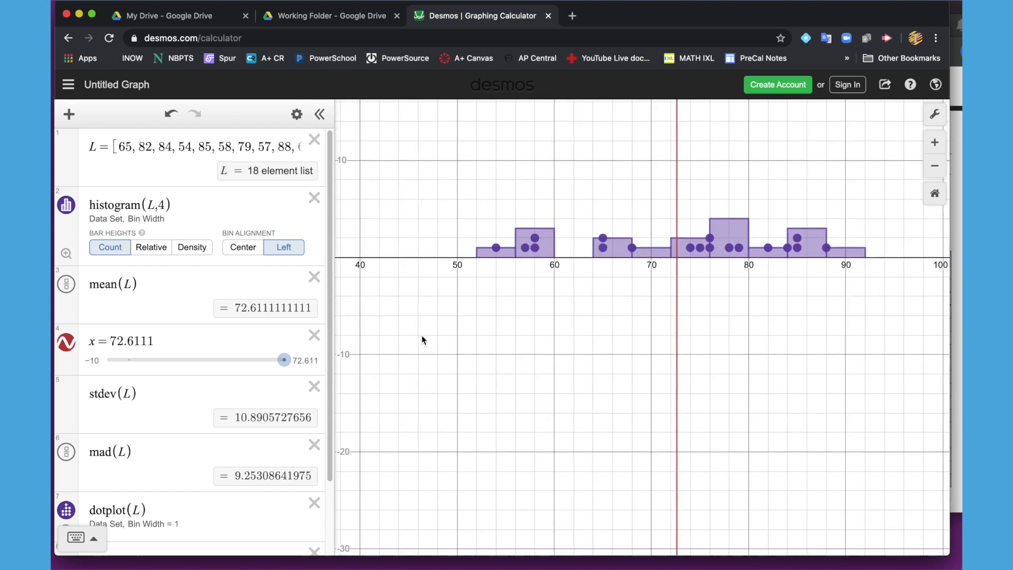
{"action": "scroll", "coordinate": [421, 334], "scroll_direction": "up", "scroll_amount": 2}
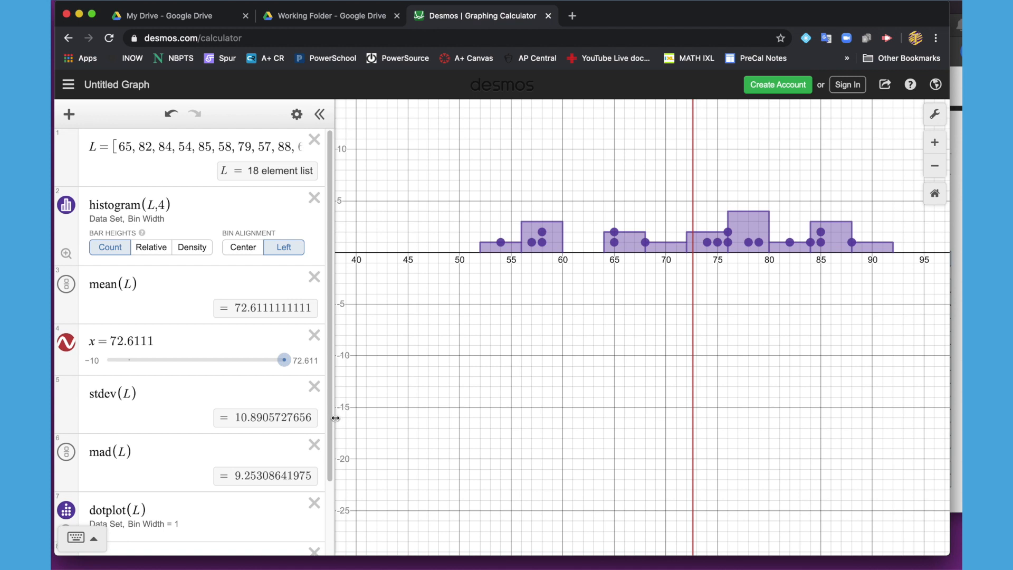
Step: Add a box plot of list L in the empty eighth expression below the dot plot
{"action": "scroll", "coordinate": [328, 474], "scroll_direction": "down", "scroll_amount": 3}
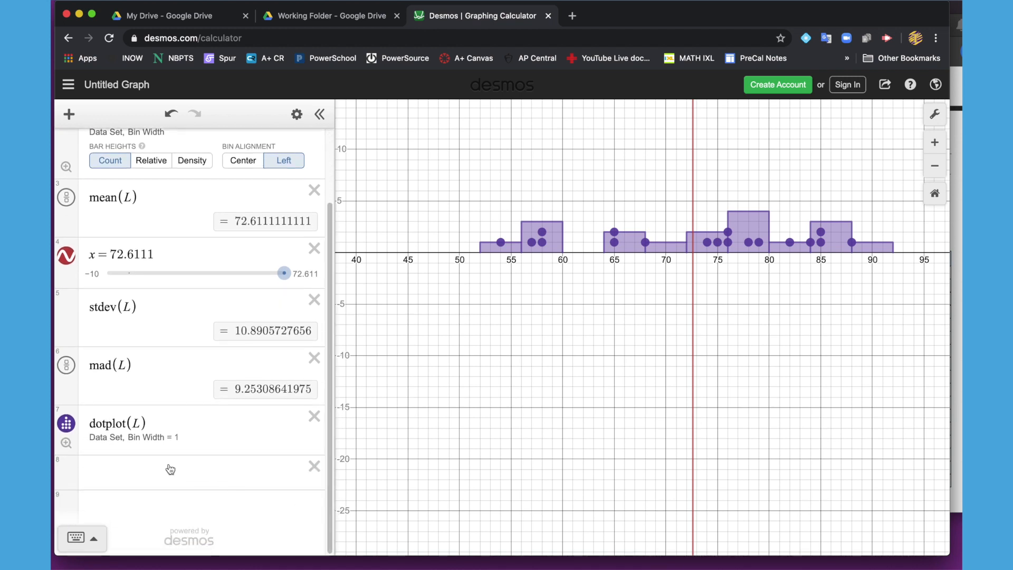
{"action": "left_click", "coordinate": [165, 474]}
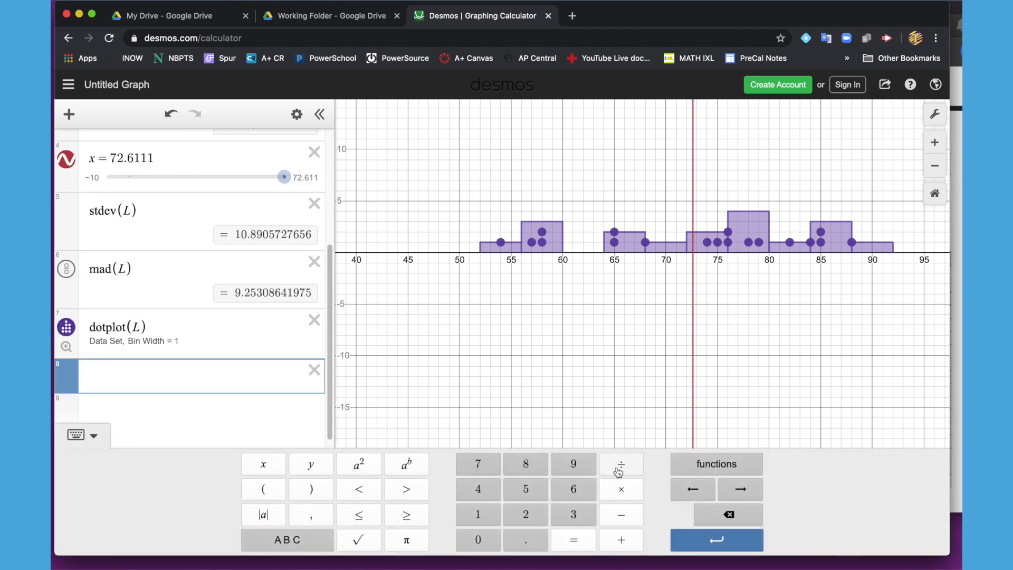
{"action": "left_click", "coordinate": [741, 463]}
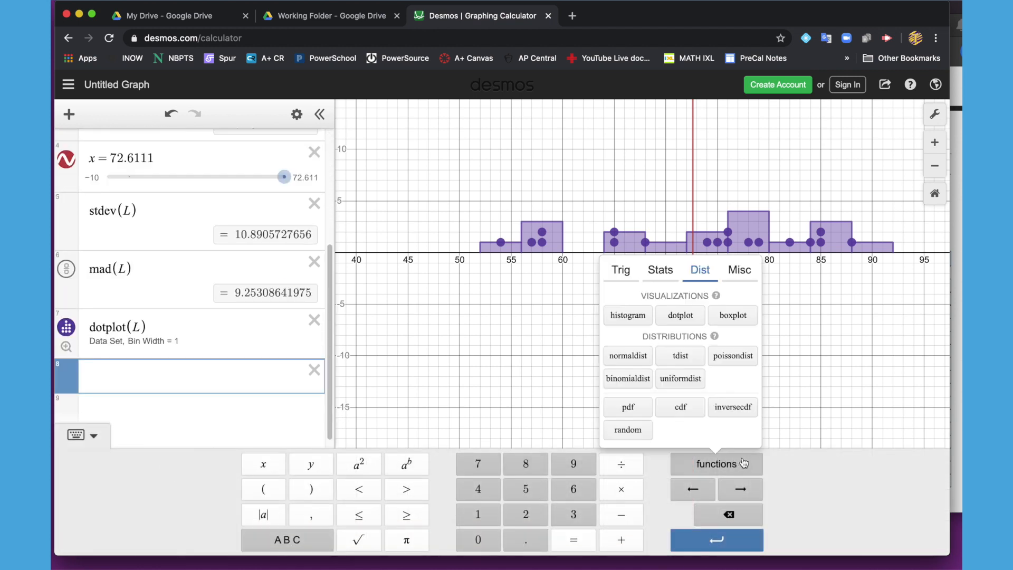
{"action": "left_click", "coordinate": [733, 315]}
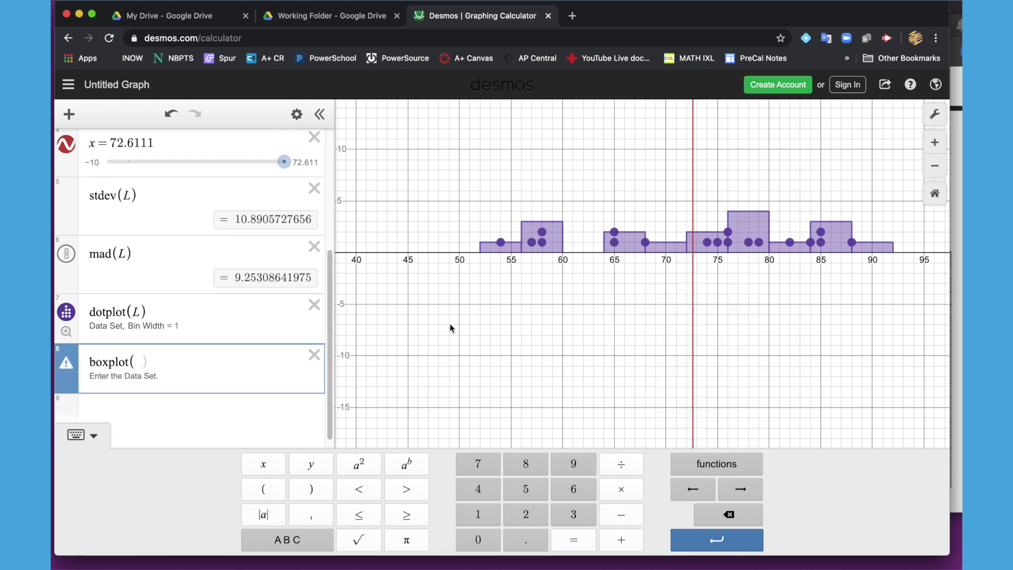
{"action": "type", "text": "L"}
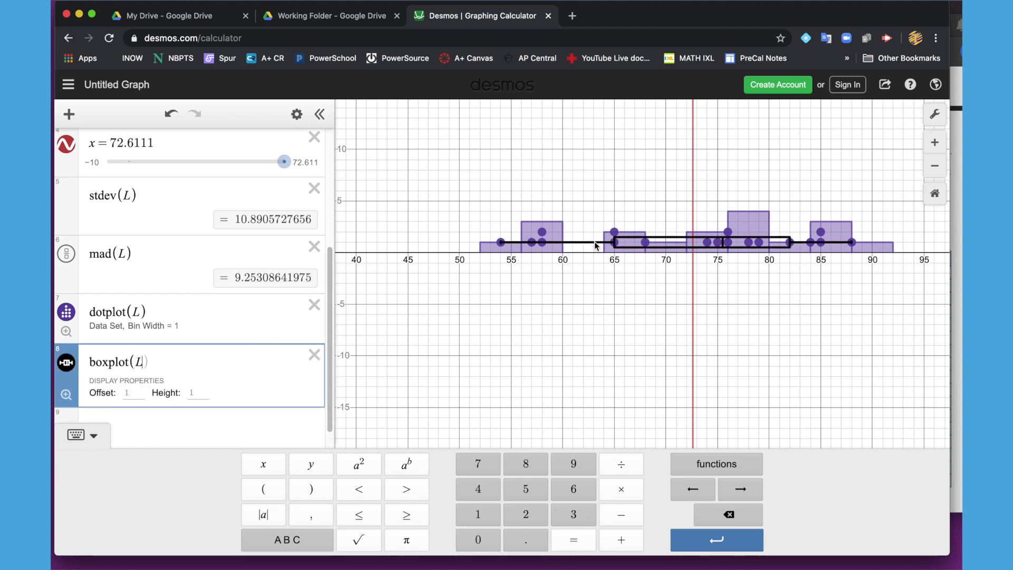
Step: Set the box plot's offset to -3 and its height to 2
{"action": "left_click", "coordinate": [134, 395]}
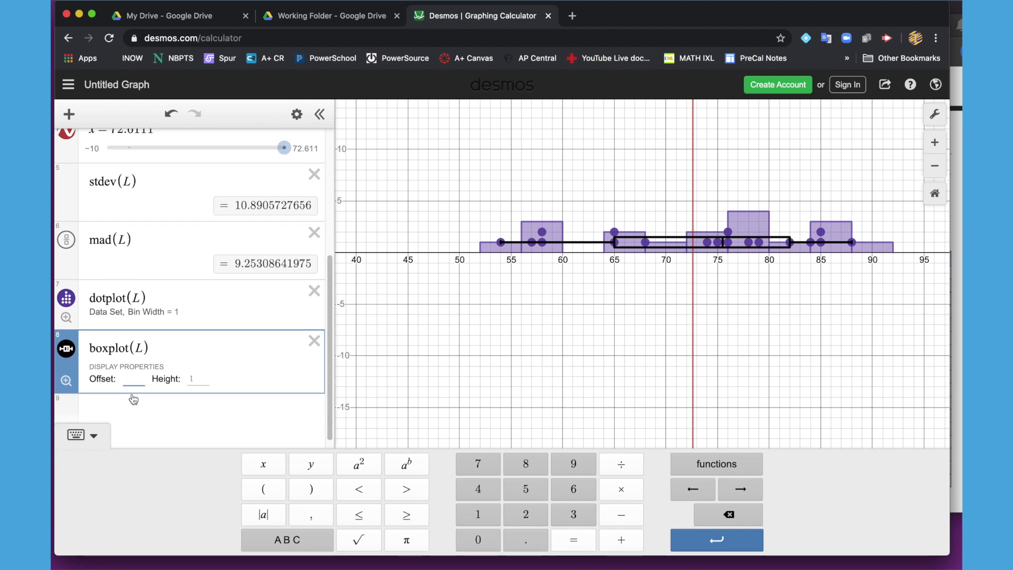
{"action": "type", "text": "-3"}
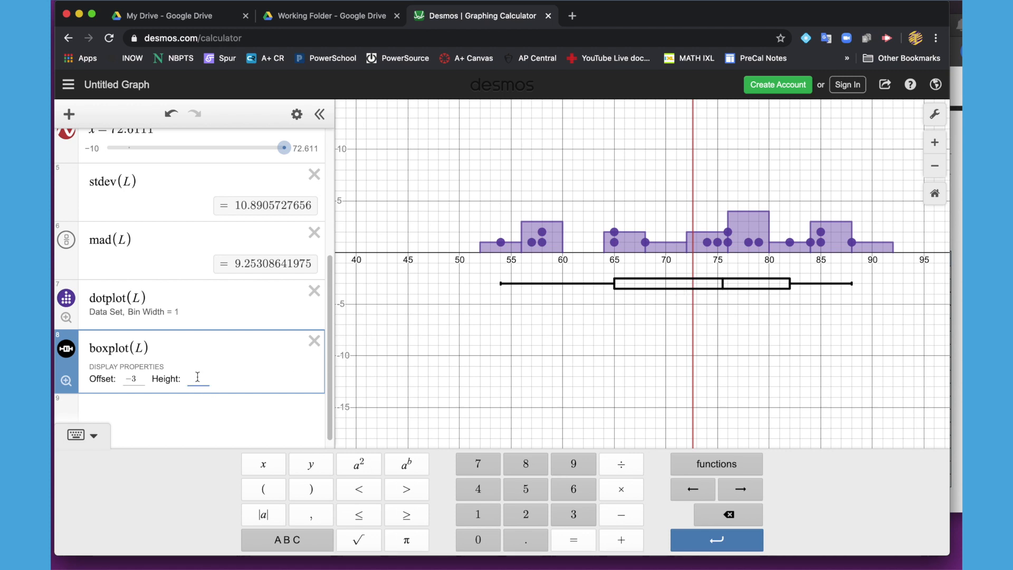
{"action": "type", "text": "3"}
{"action": "key", "text": "BackSpace"}
{"action": "type", "text": "2"}
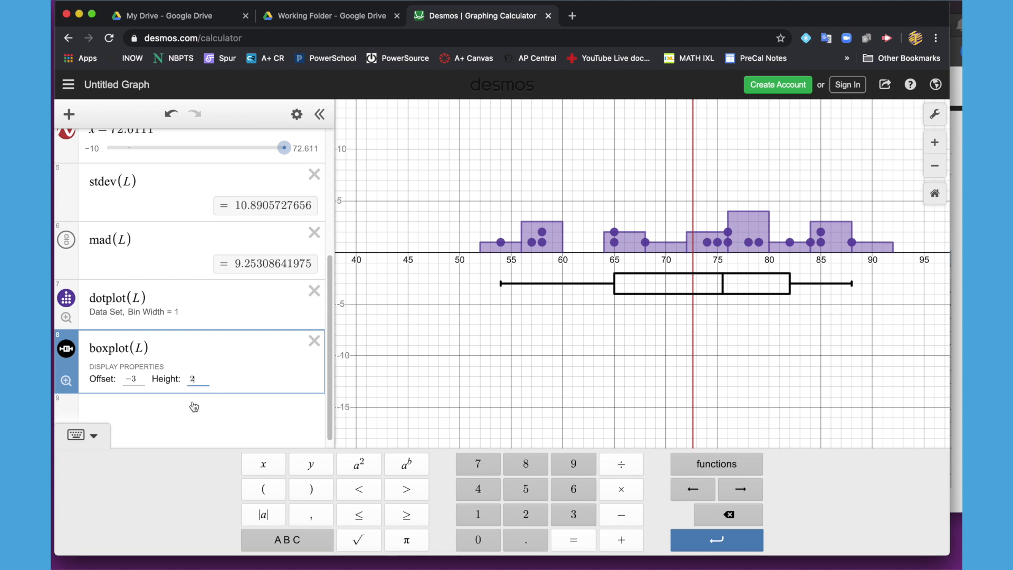
{"action": "left_click", "coordinate": [699, 460]}
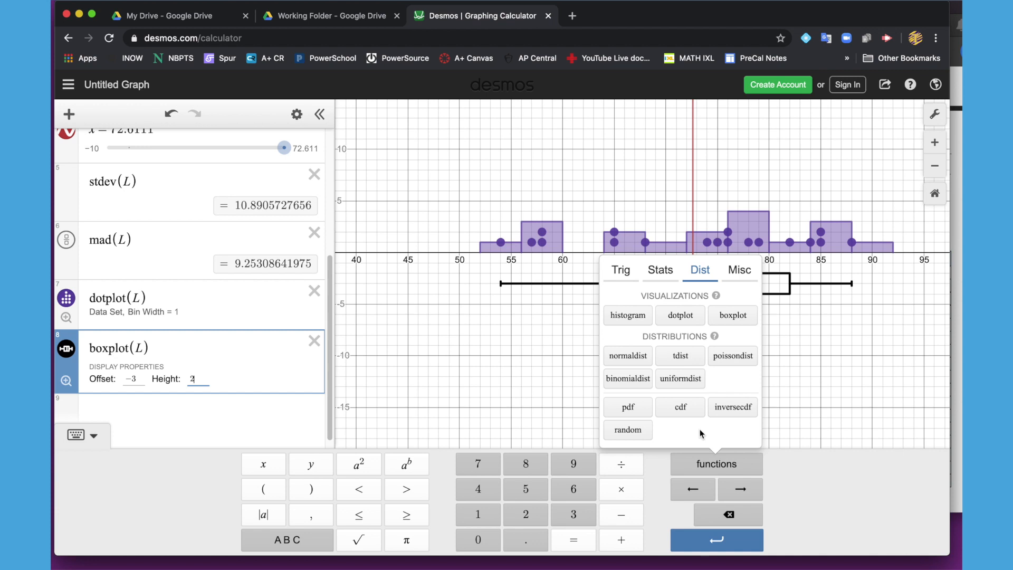
{"action": "left_click", "coordinate": [663, 271]}
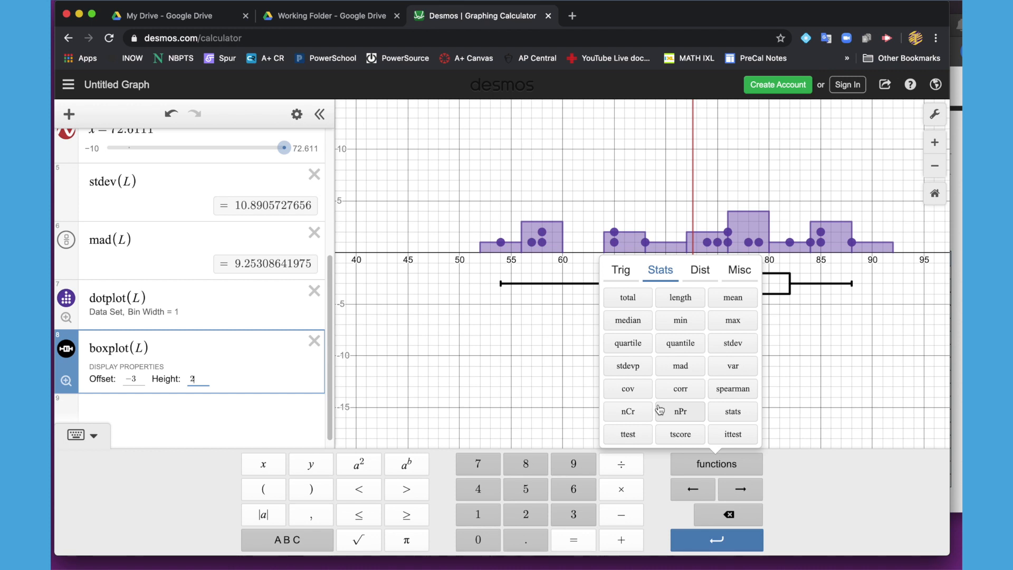
{"action": "left_click", "coordinate": [828, 353]}
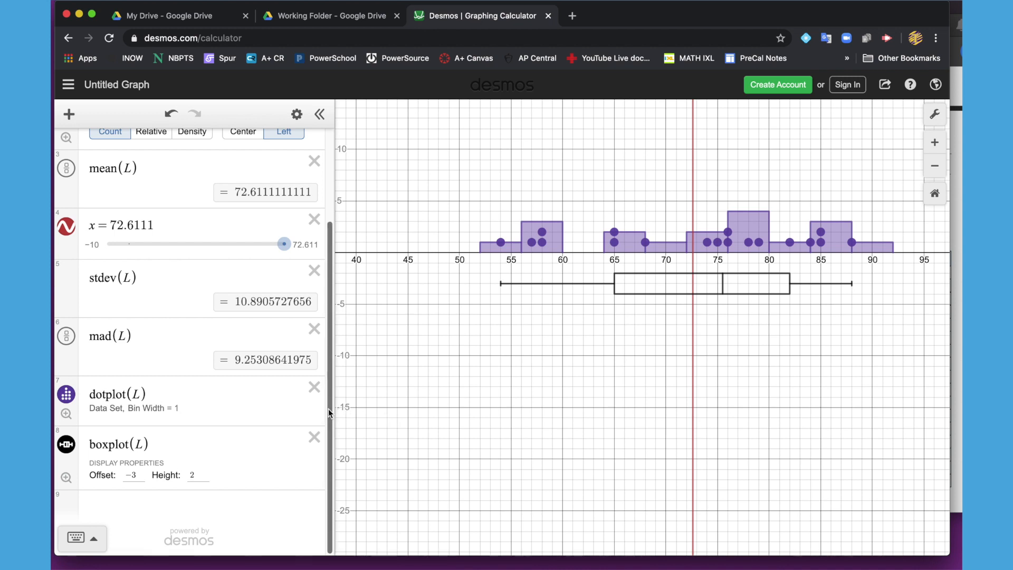
{"action": "left_click_drag", "start_coordinate": [329, 408], "coordinate": [334, 278]}
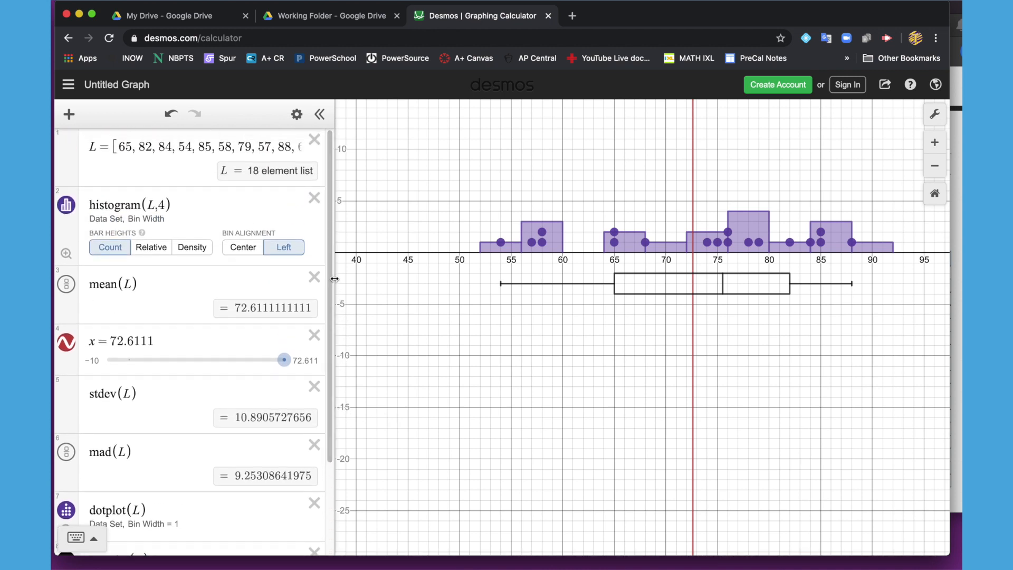